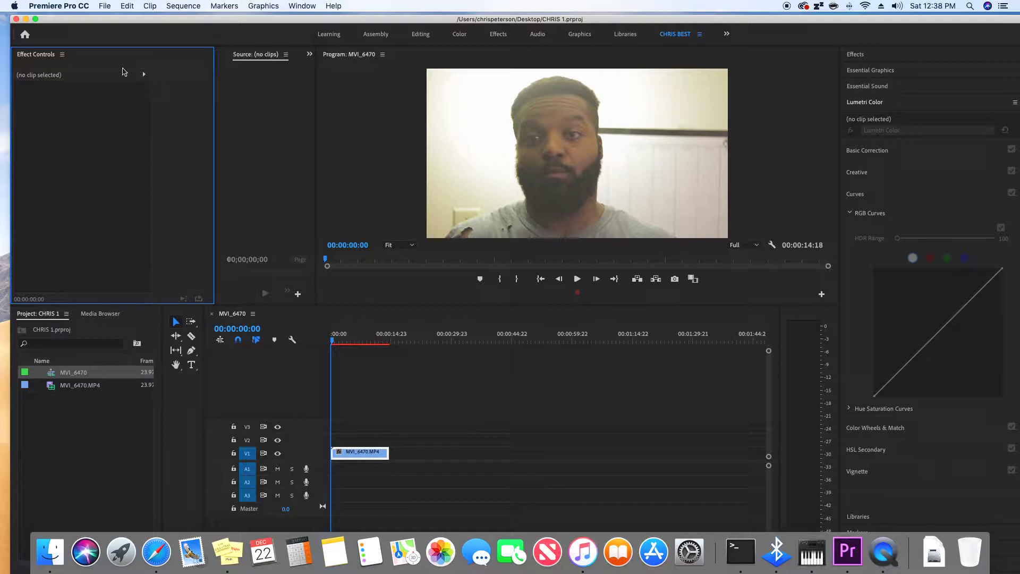
# In Audio Hardware preferences, set both Default Input and Default Output to H1 and apply
pyautogui.click(61, 7)
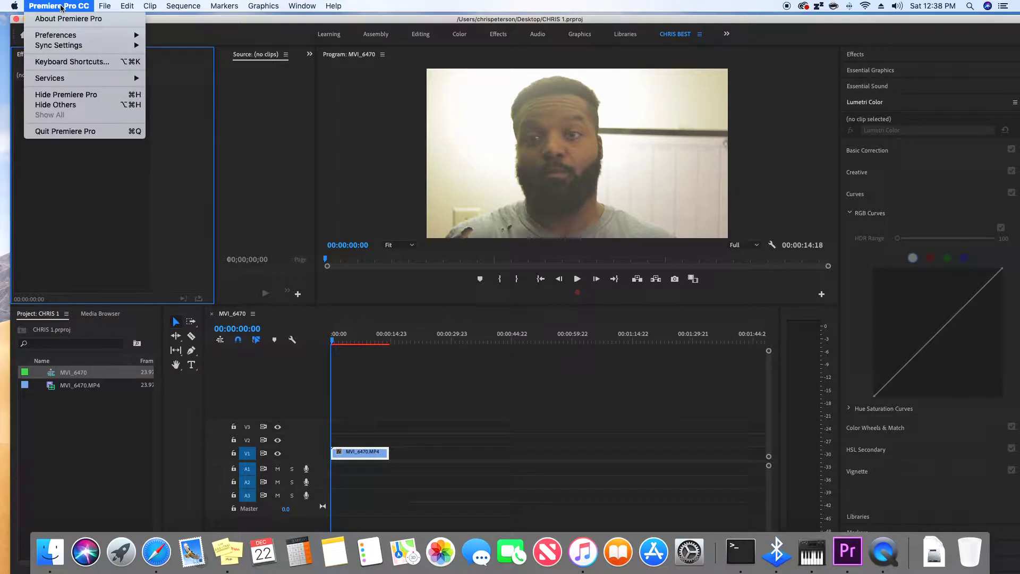
pyautogui.moveTo(66, 37)
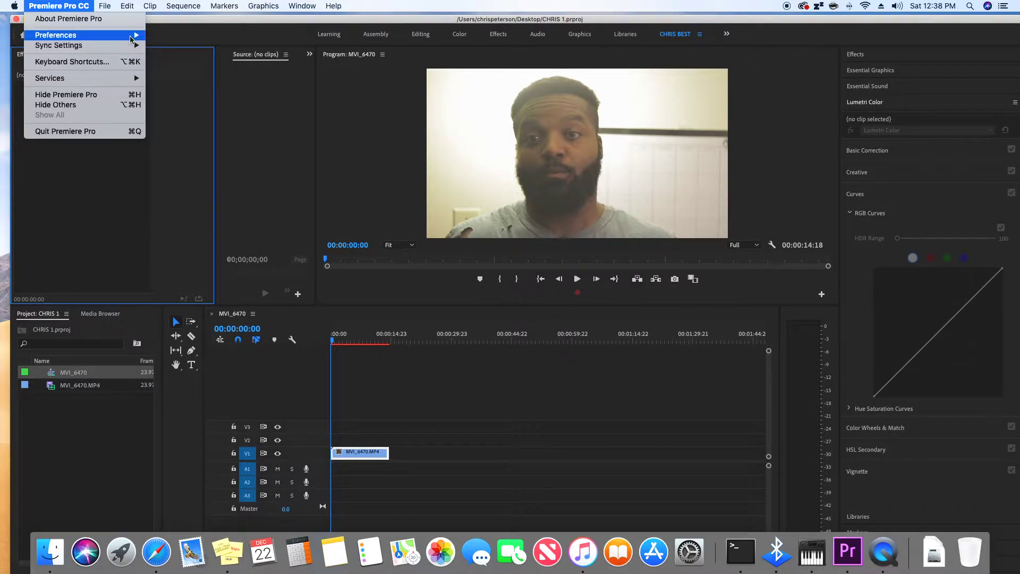
pyautogui.click(162, 65)
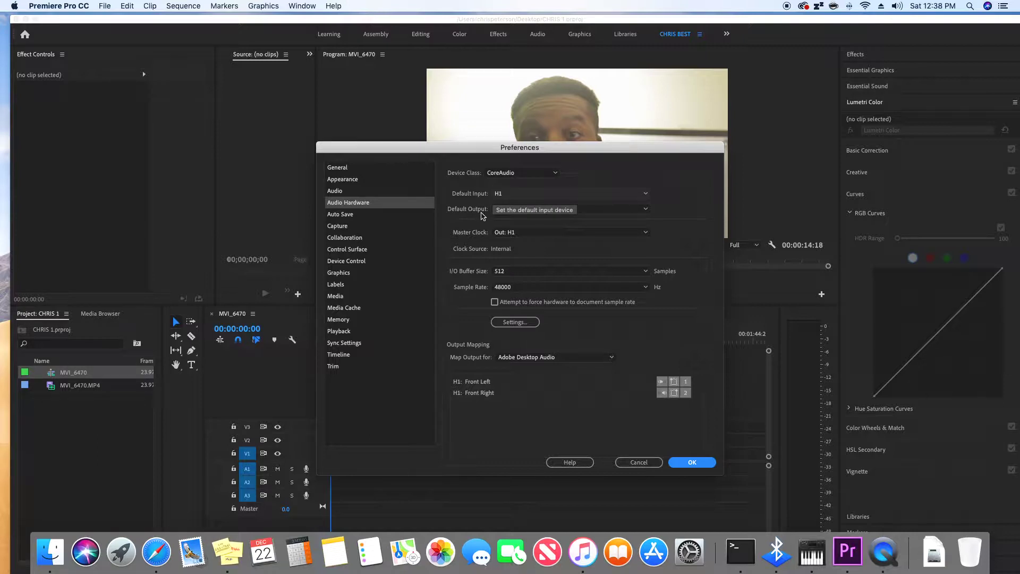
pyautogui.click(514, 196)
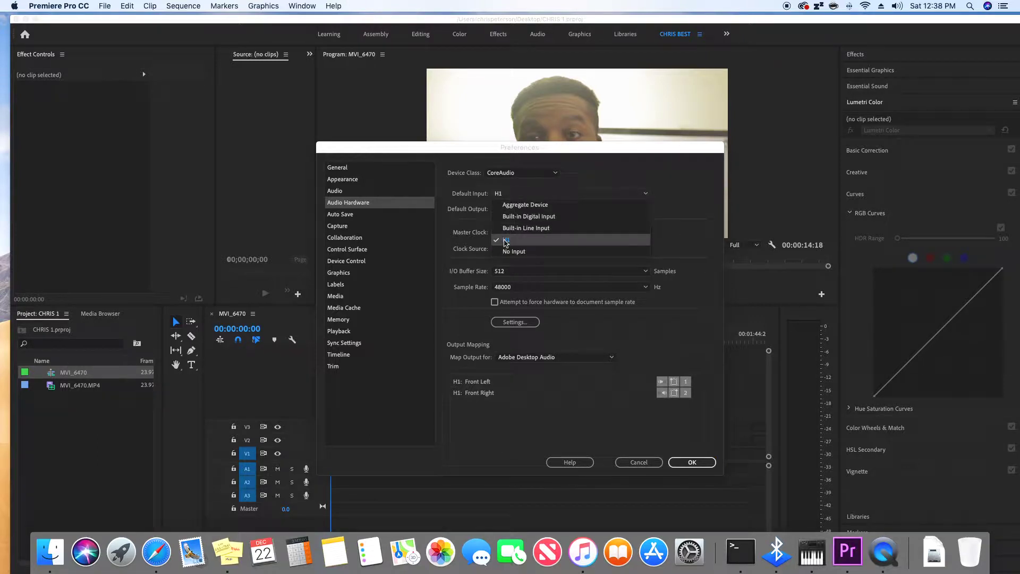
pyautogui.click(594, 187)
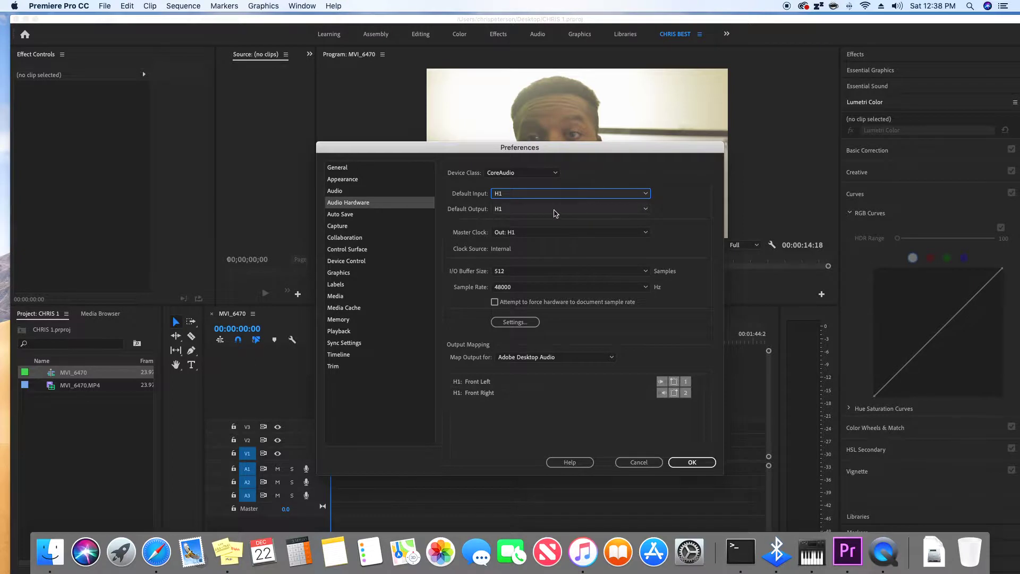
pyautogui.click(553, 212)
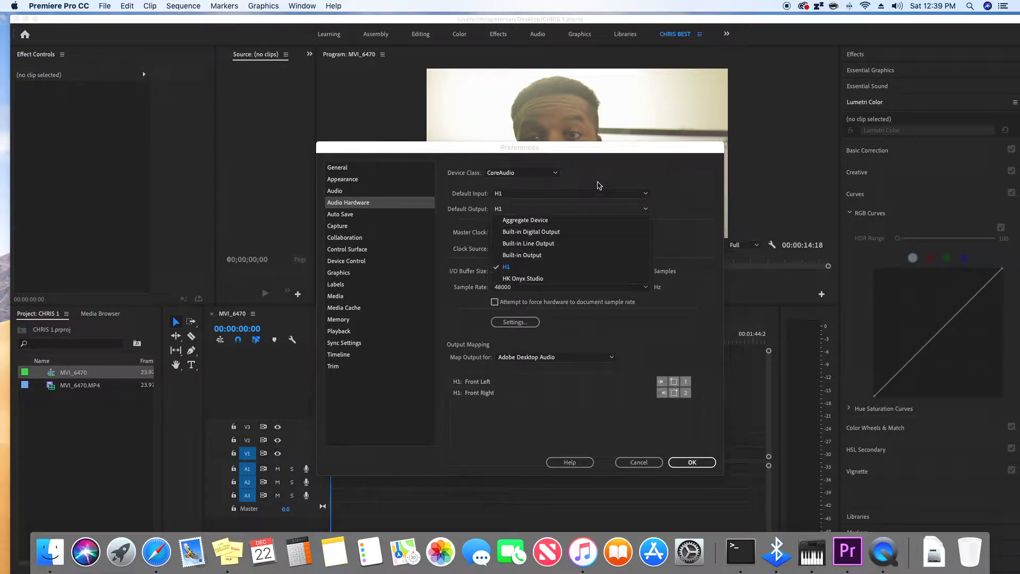
pyautogui.click(598, 180)
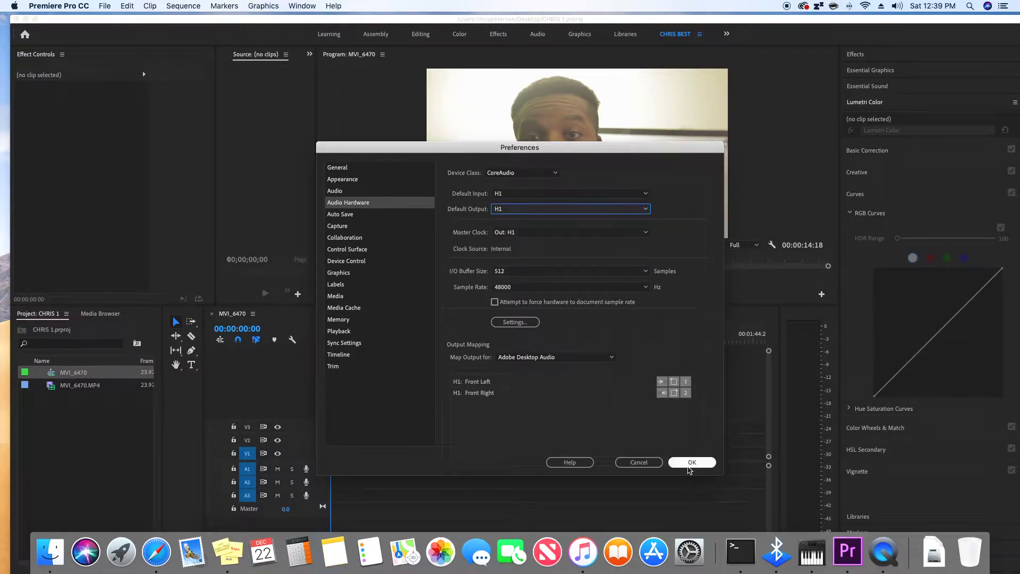
pyautogui.click(692, 462)
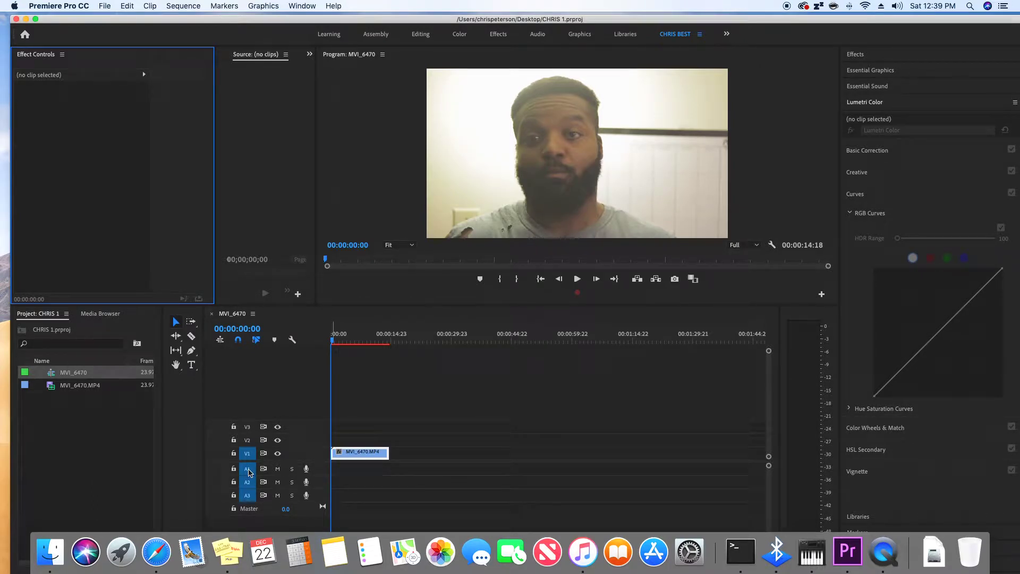
# Check that the A1 track's Voice-Over Record Settings use H1 as the source
pyautogui.rightClick(320, 469)
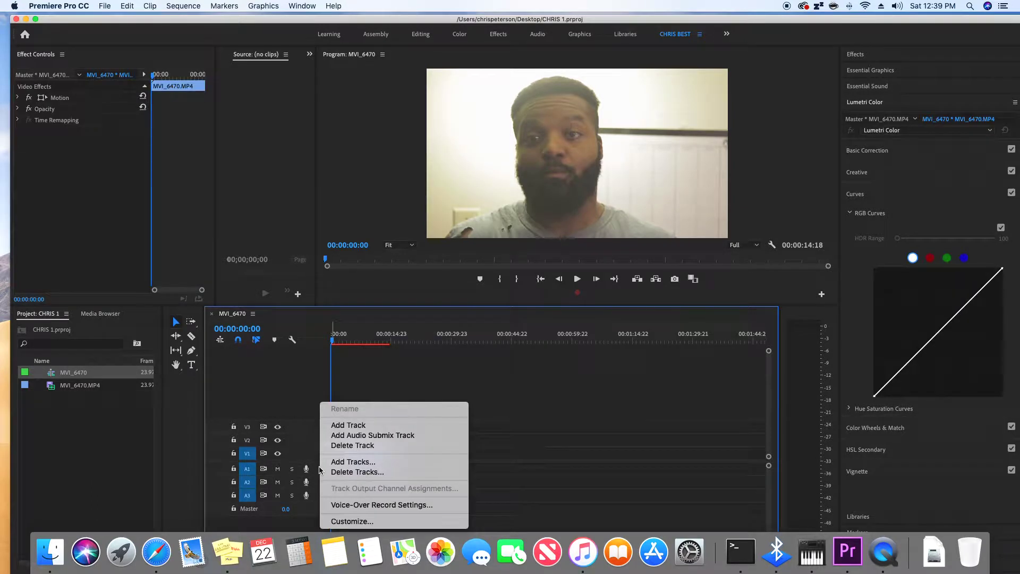
pyautogui.click(379, 504)
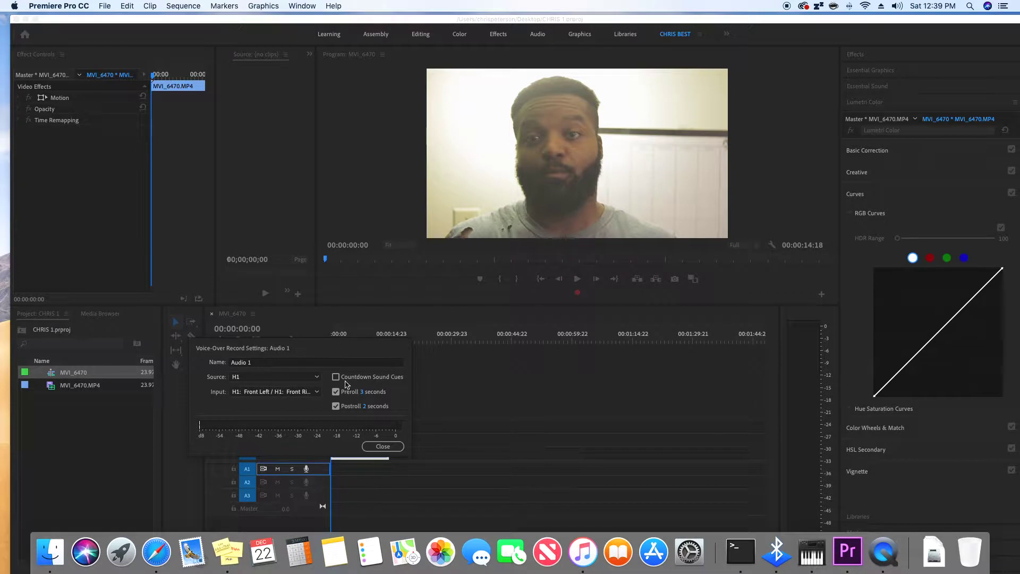
pyautogui.click(395, 447)
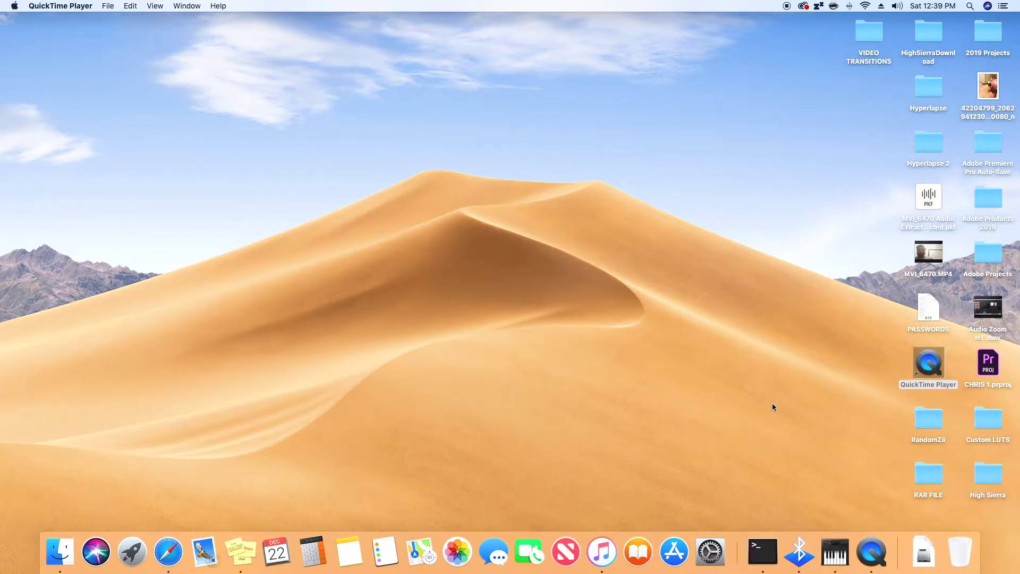
# Grant Adobe Premiere Pro CC 2019 microphone access in Security & Privacy, then close System Preferences
pyautogui.click(158, 84)
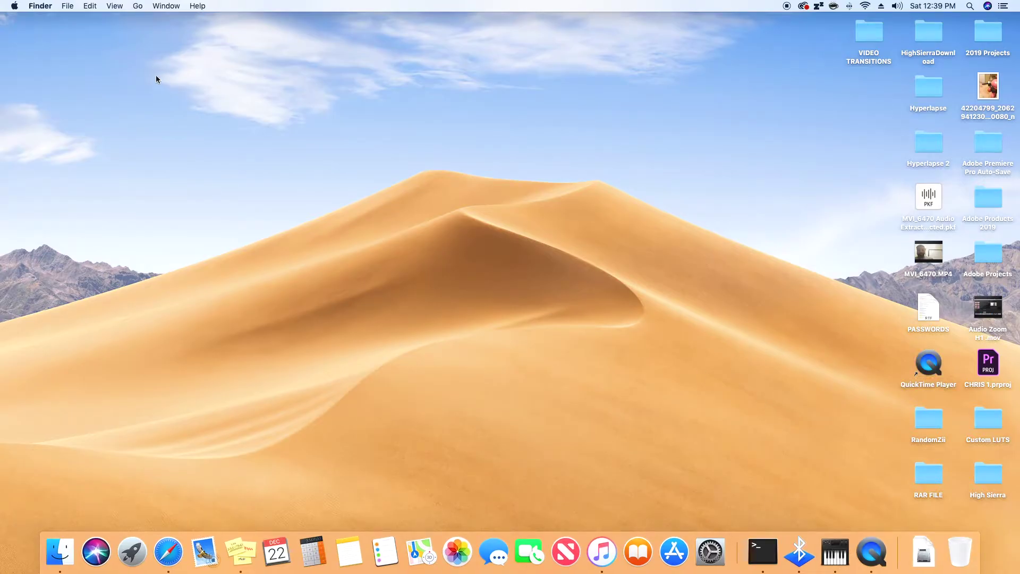
pyautogui.click(14, 5)
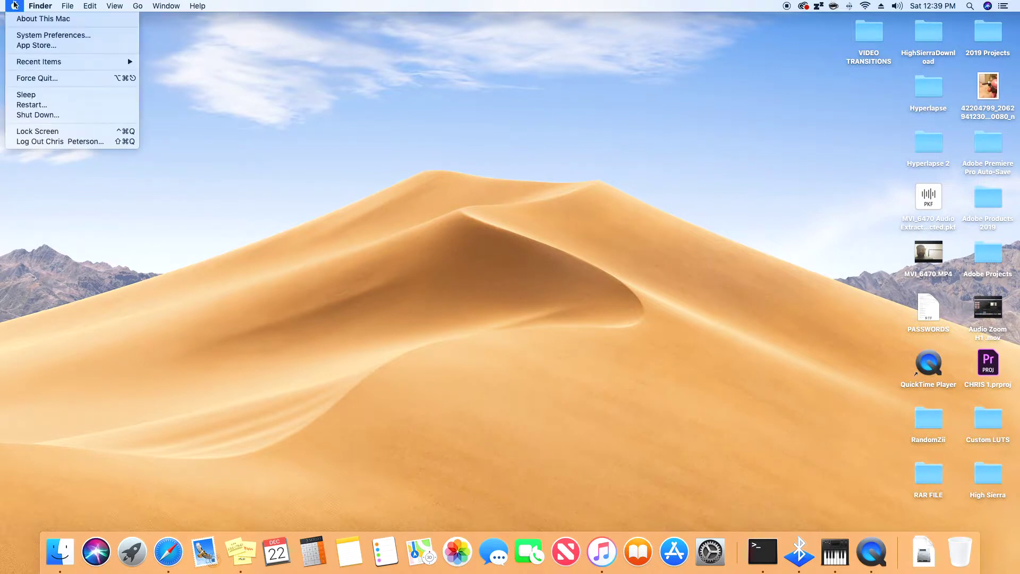
pyautogui.click(52, 35)
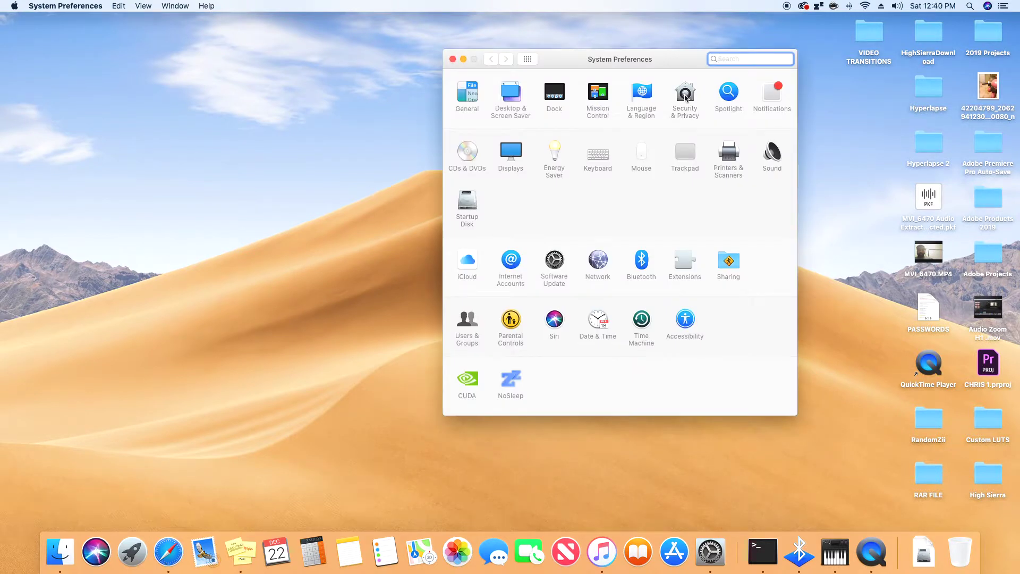
pyautogui.click(685, 95)
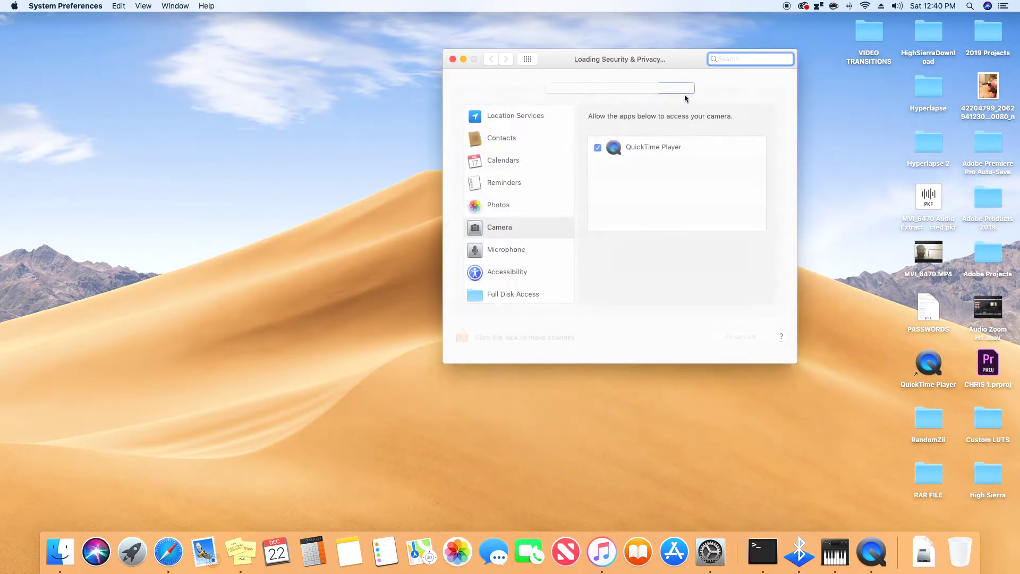
pyautogui.click(503, 253)
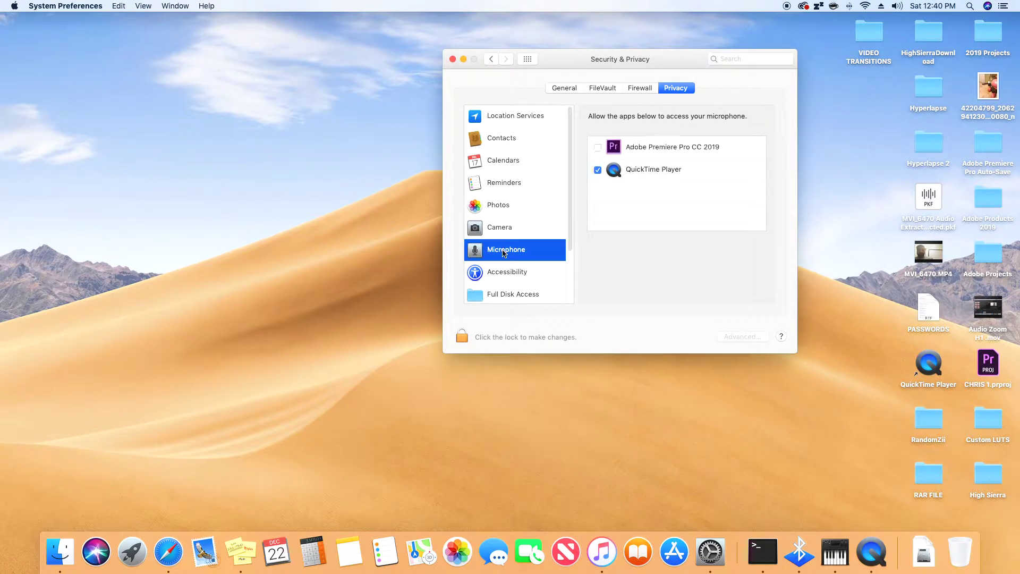
pyautogui.click(597, 147)
pyautogui.click(453, 61)
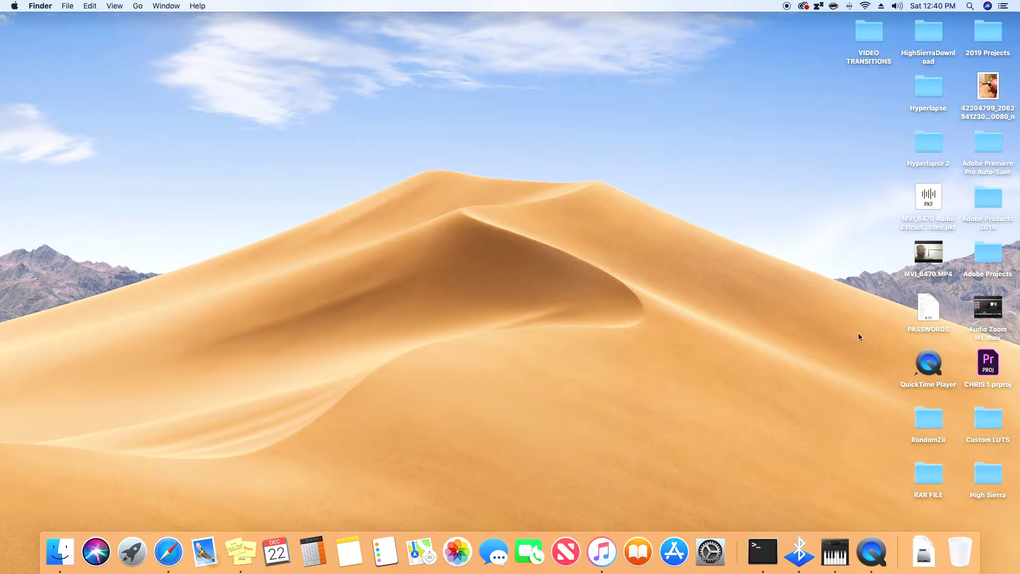
# Open CHRIS 1.prproj, close the Lumetri Scopes panel, and drag the divider left to enlarge the Program preview
pyautogui.doubleClick(988, 363)
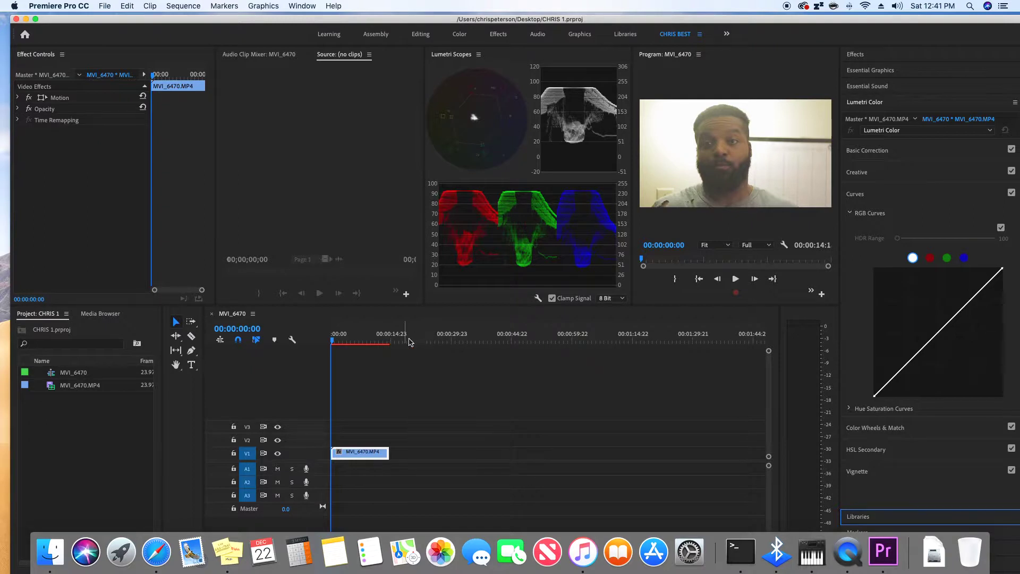
pyautogui.click(478, 54)
pyautogui.click(499, 65)
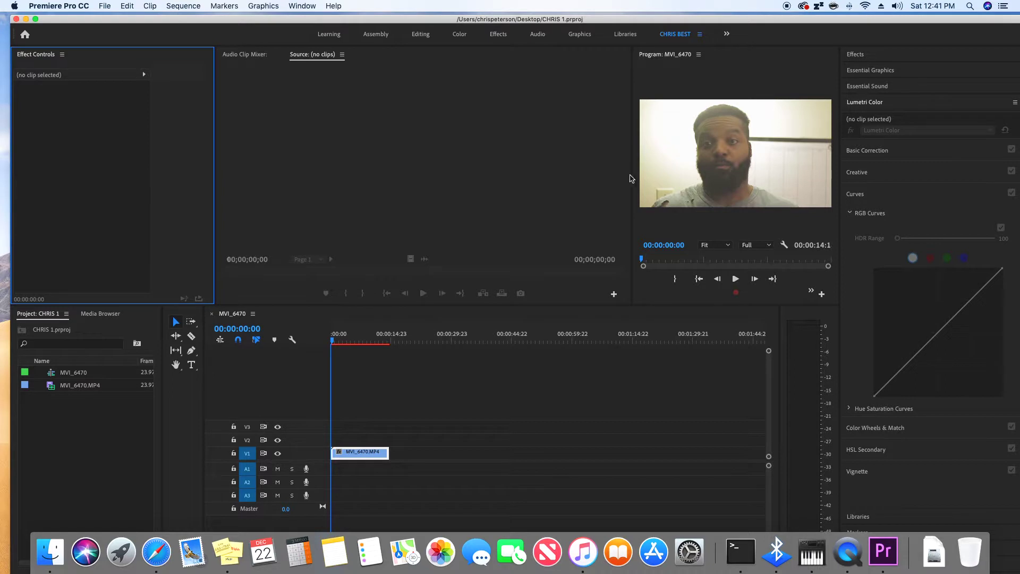
pyautogui.moveTo(632, 162); pyautogui.dragTo(283, 162)
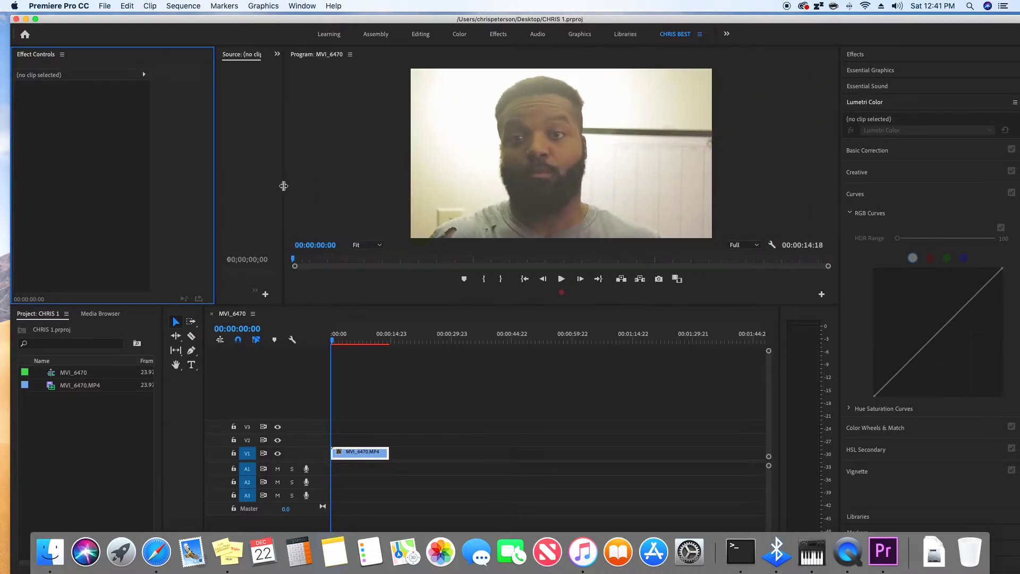
pyautogui.rightClick(316, 472)
pyautogui.click(357, 505)
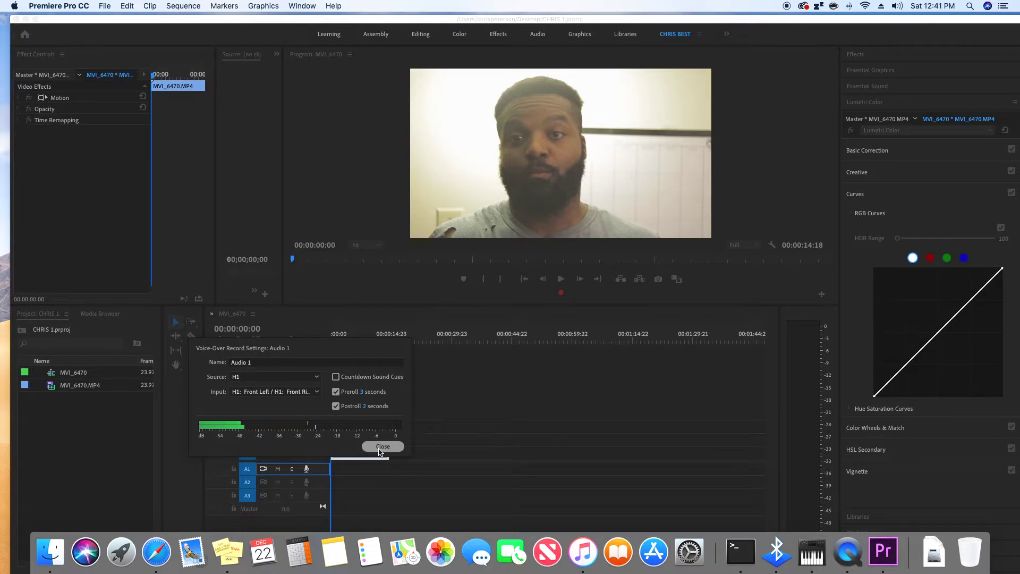
pyautogui.click(382, 447)
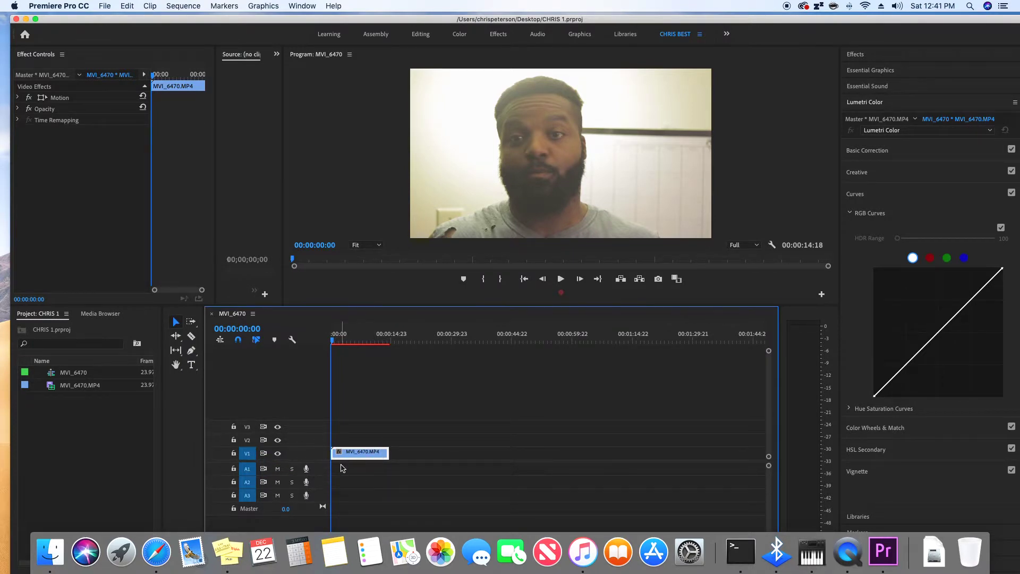
# Turn on 'Mute input during timeline recording' in the Audio preferences
pyautogui.click(38, 7)
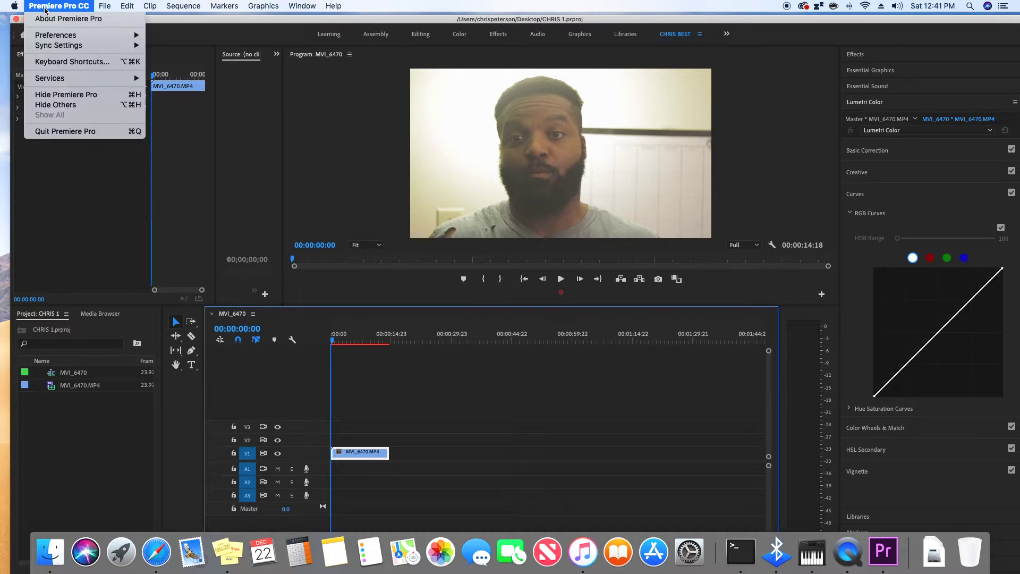
pyautogui.moveTo(58, 38)
pyautogui.click(170, 56)
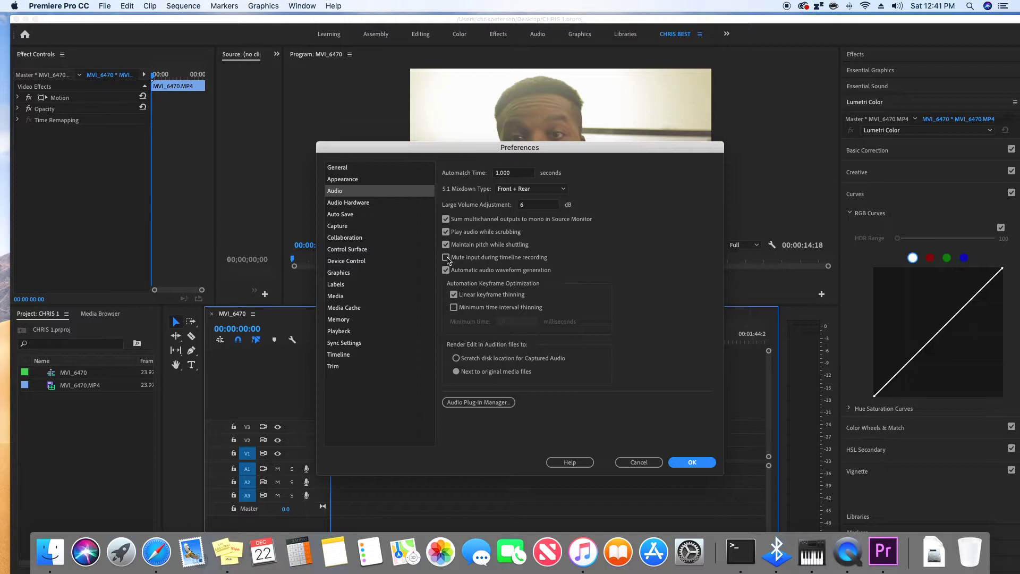
pyautogui.click(446, 258)
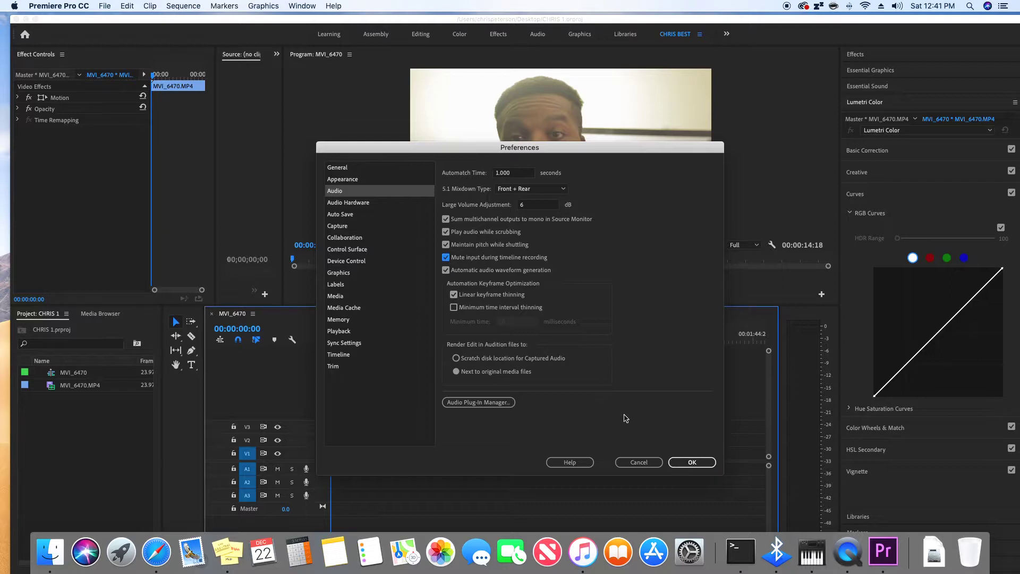
pyautogui.click(679, 463)
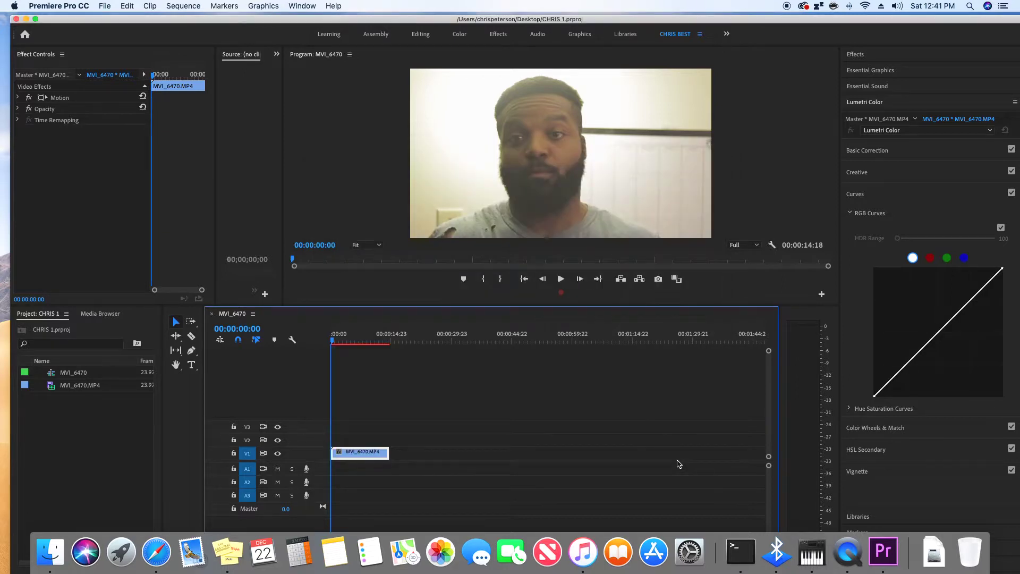
# Record a voiceover with the A1 microphone button, creating Audio 1.wav on track A1
pyautogui.click(306, 469)
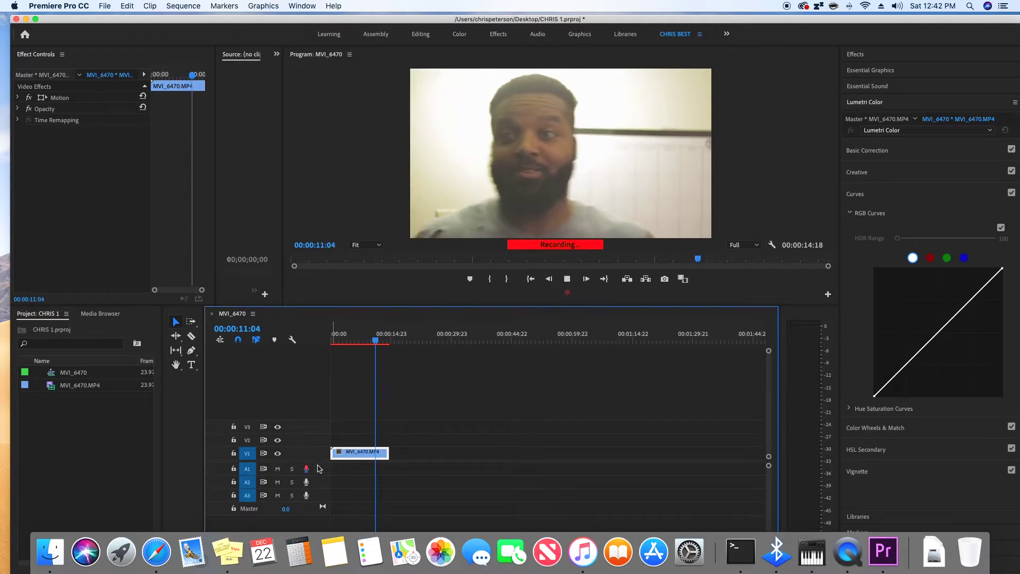
pyautogui.click(567, 278)
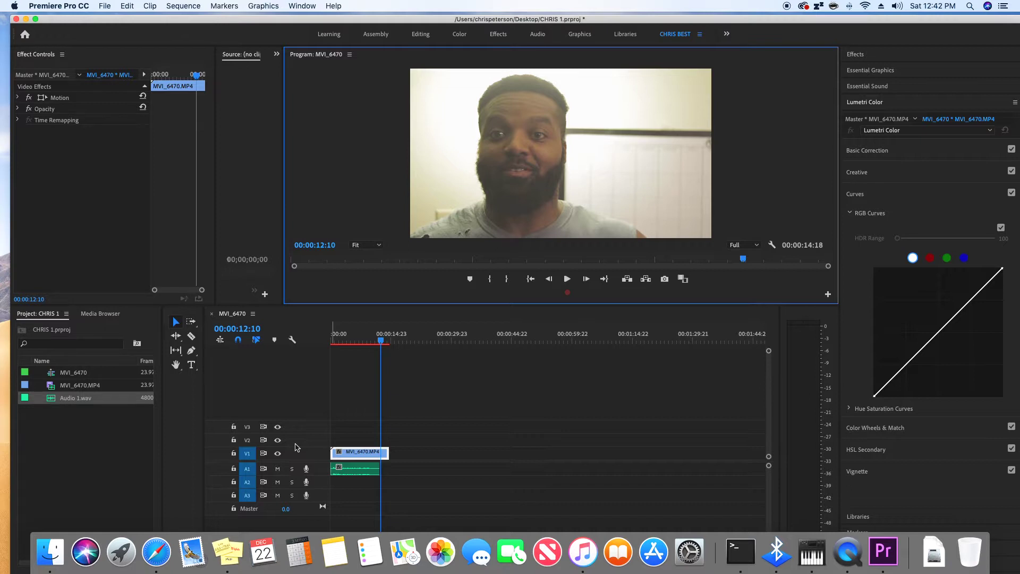
# Expand the audio tracks and trim the voiceover clip's end so the sequence runs 00:00:12:08
pyautogui.click(436, 421)
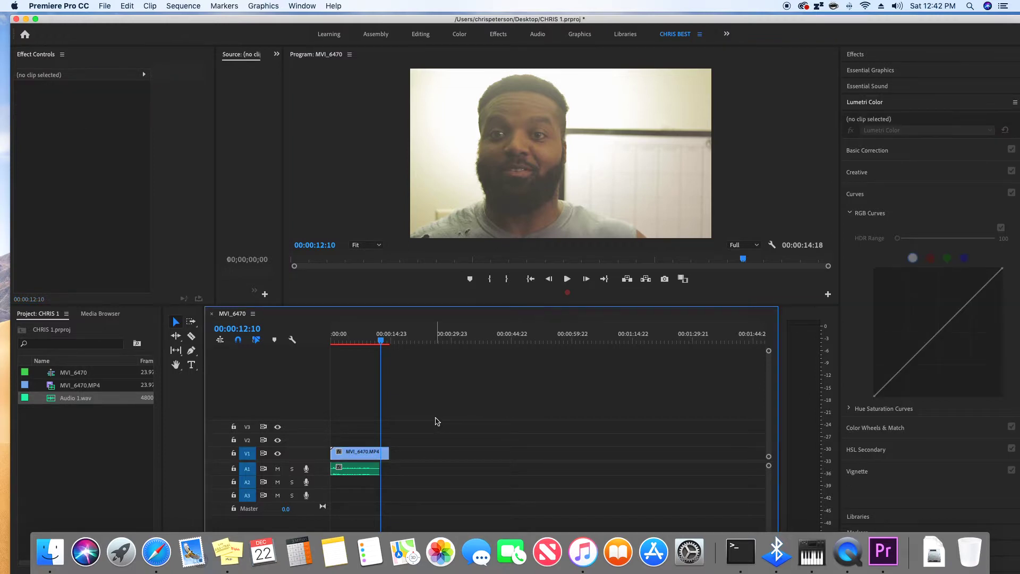
pyautogui.hotkey('alt', '=')
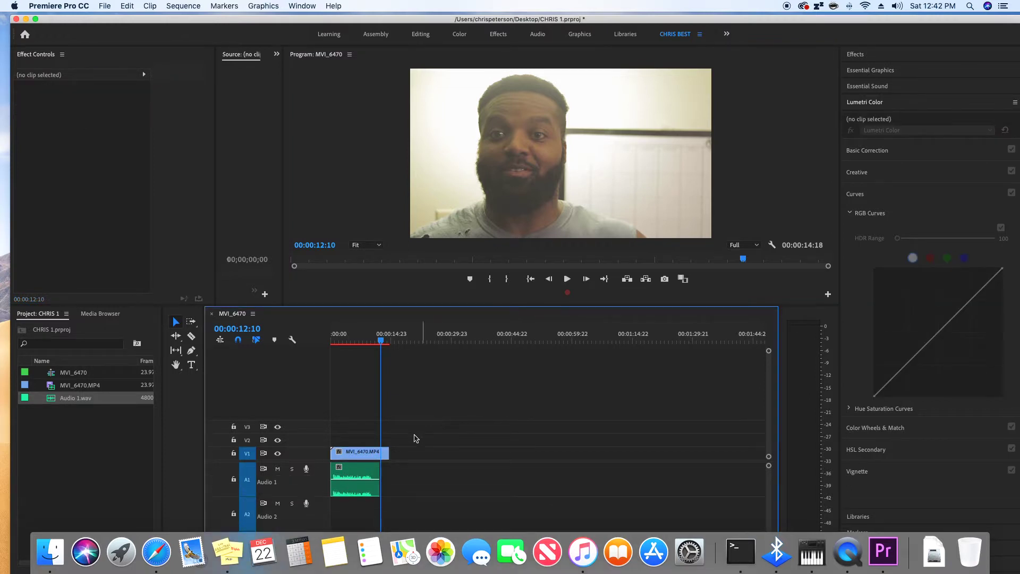
pyautogui.moveTo(378, 466); pyautogui.dragTo(408, 465)
# Play the sequence back from the start, stopping at 00:00:11:01
pyautogui.moveTo(384, 339); pyautogui.dragTo(326, 367)
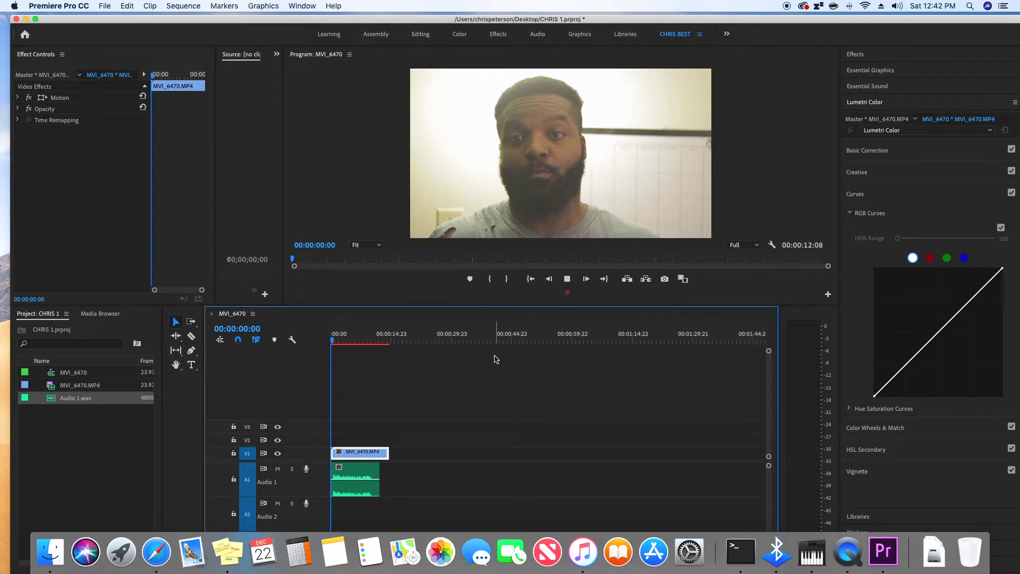
pyautogui.press('space')
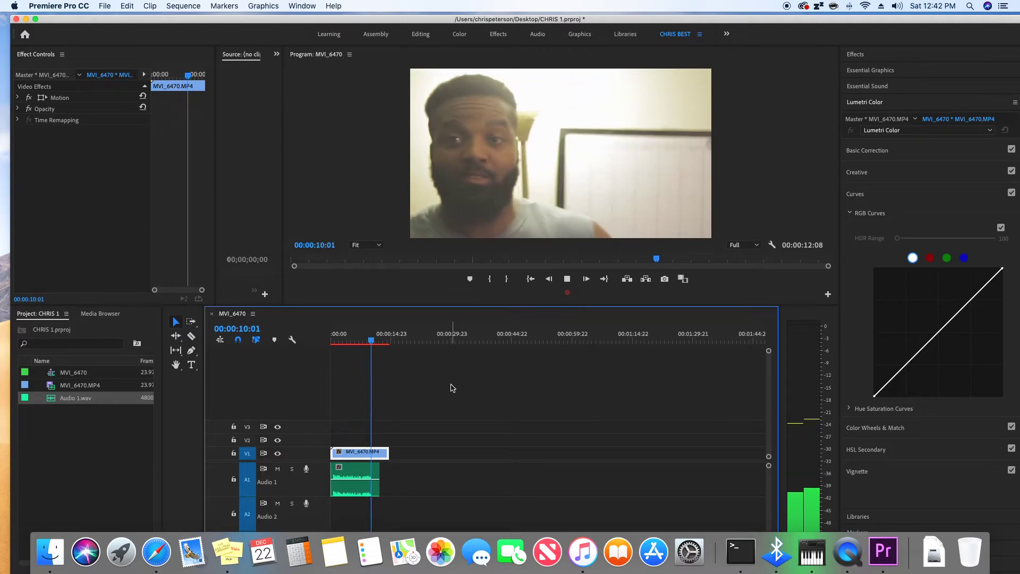
pyautogui.press('space')
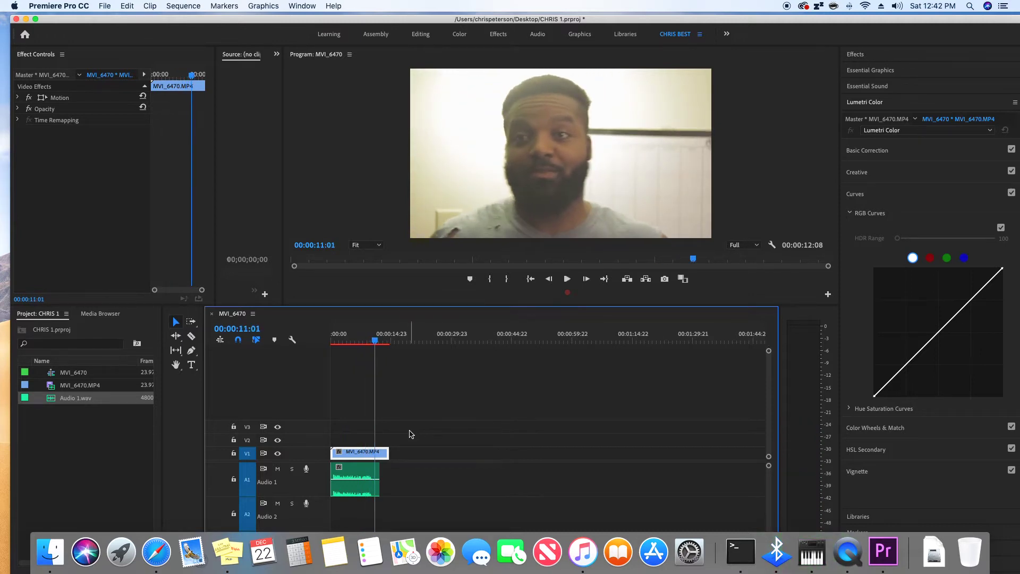